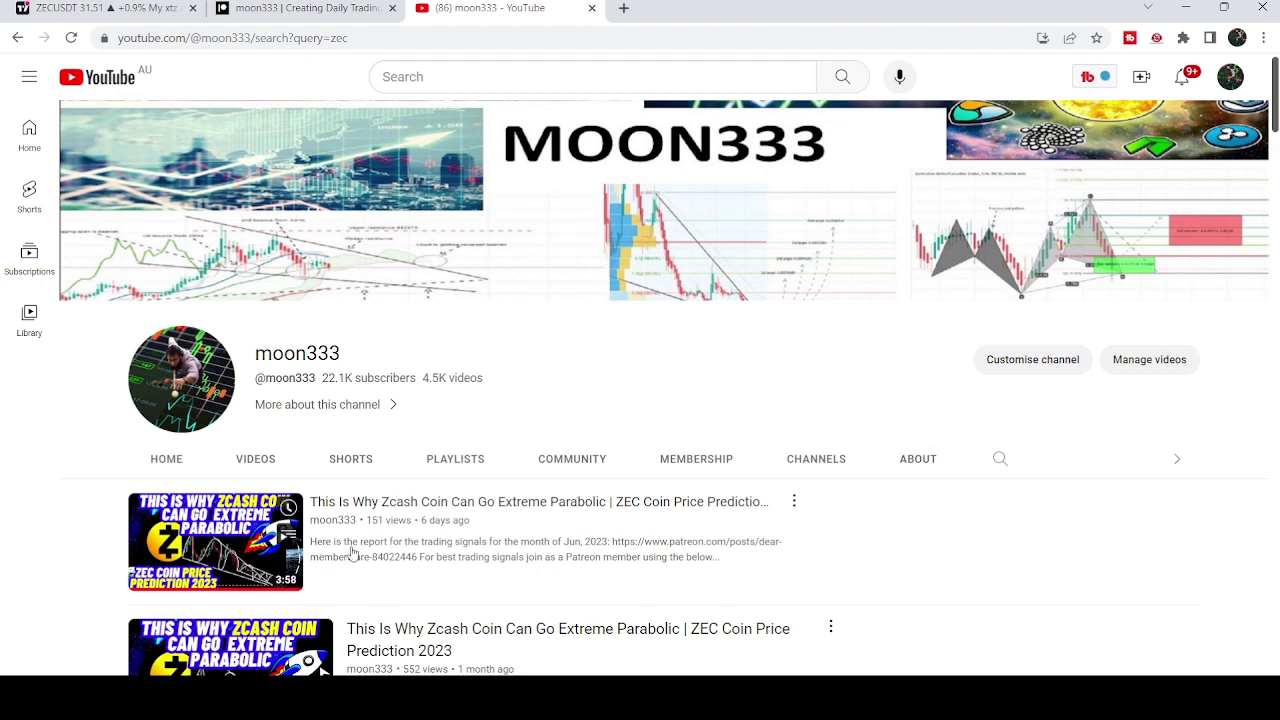
left_click(185, 8)
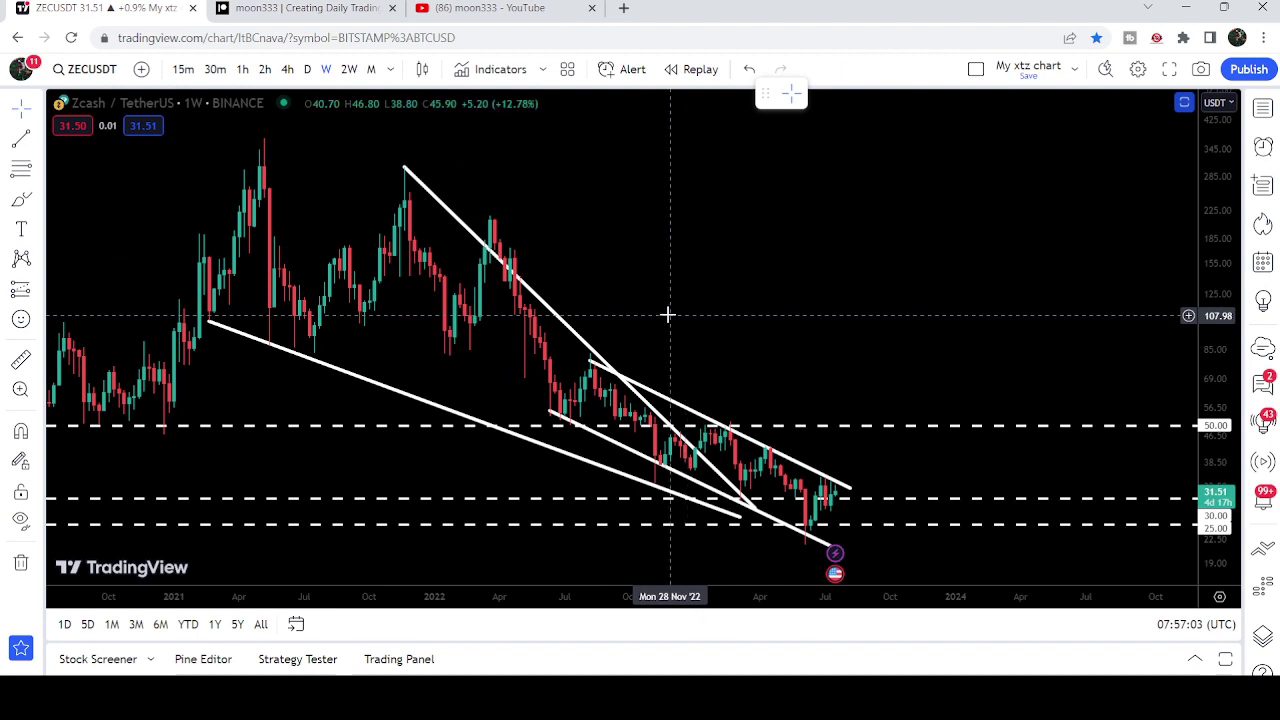
left_click(341, 7)
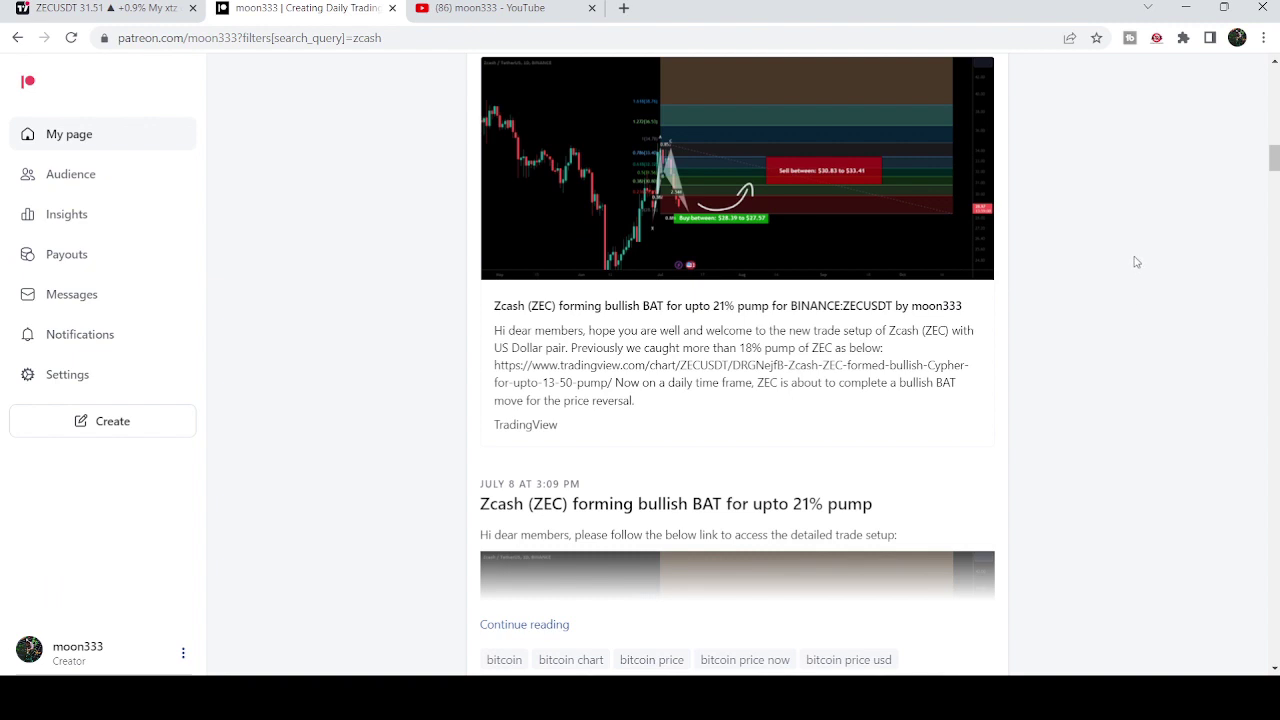
left_click(530, 8)
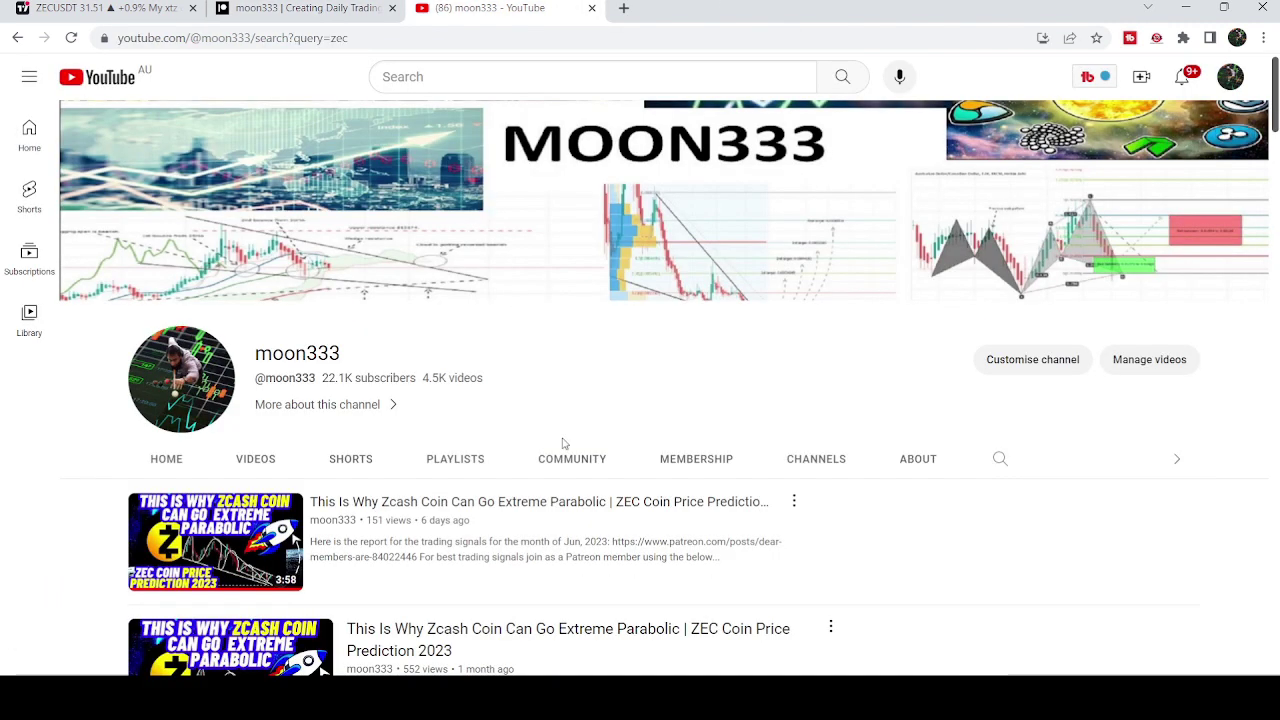
Scroll the YouTube Membership feed past setups like the SSV Gartley, then return to Patreon's Zcash posts.
left_click(690, 462)
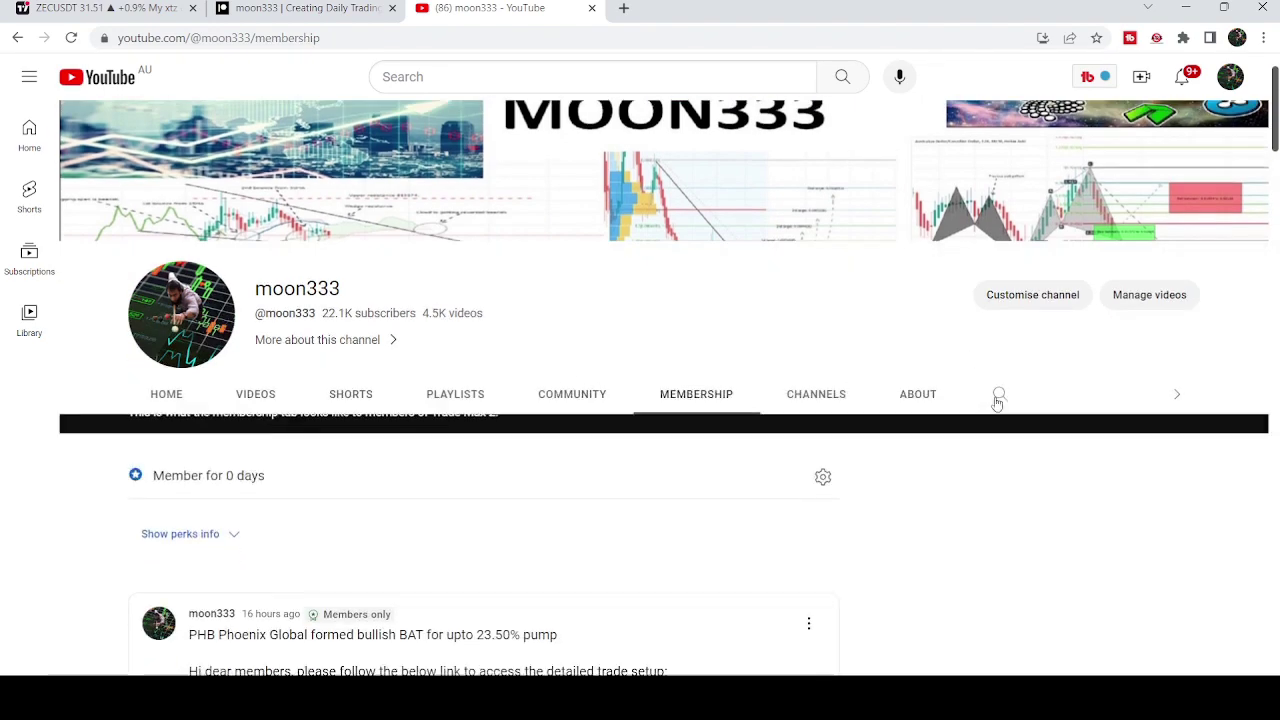
scroll(994, 400, "down", 5)
scroll(990, 393, "down", 15)
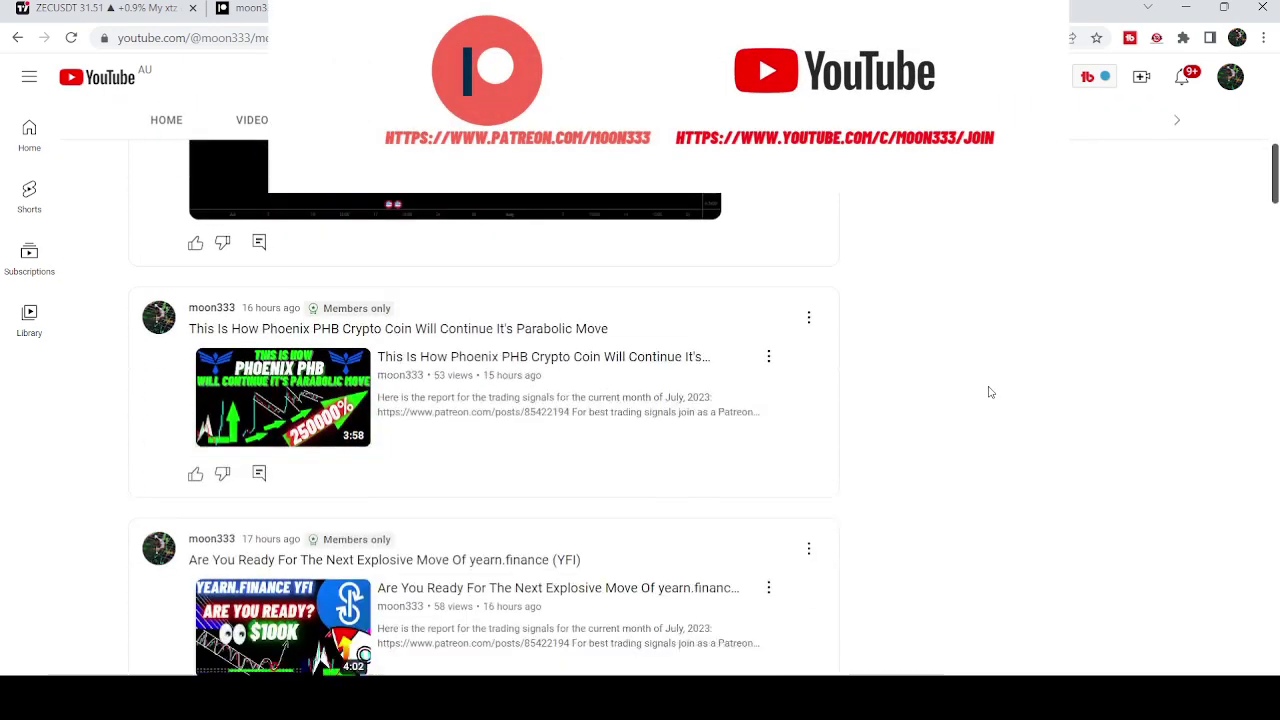
scroll(990, 389, "down", 15)
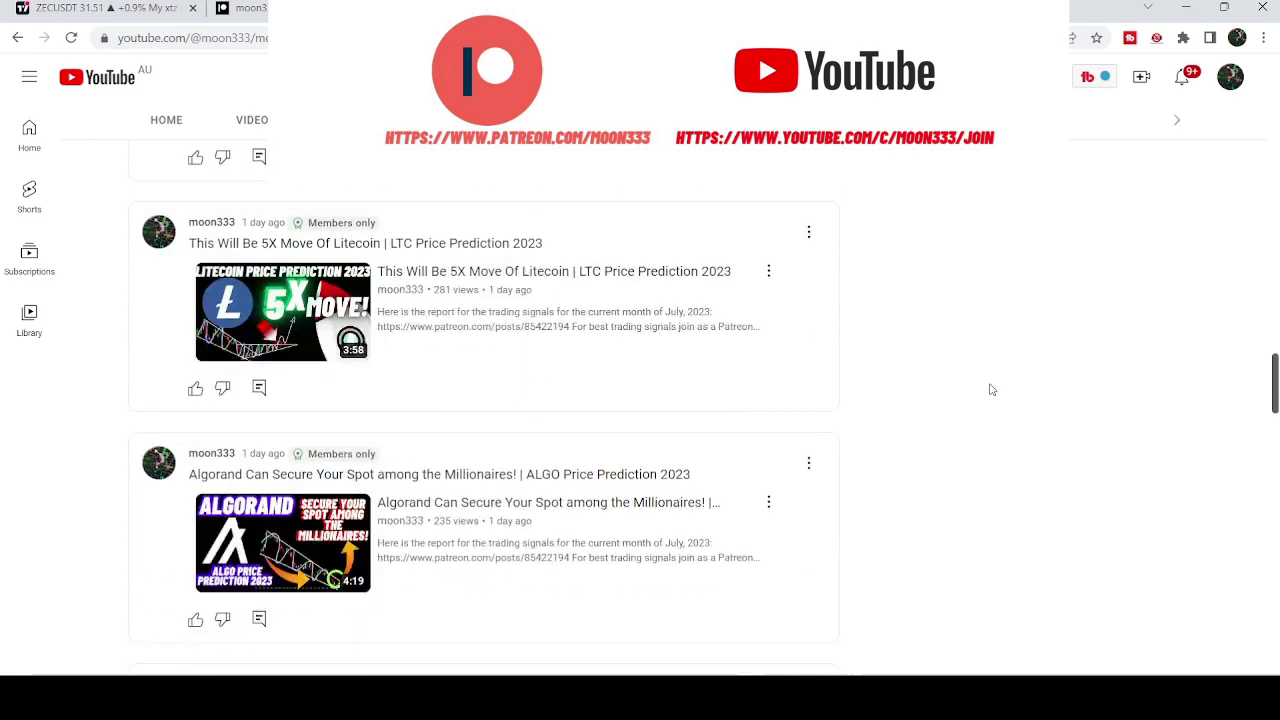
scroll(991, 389, "down", 5)
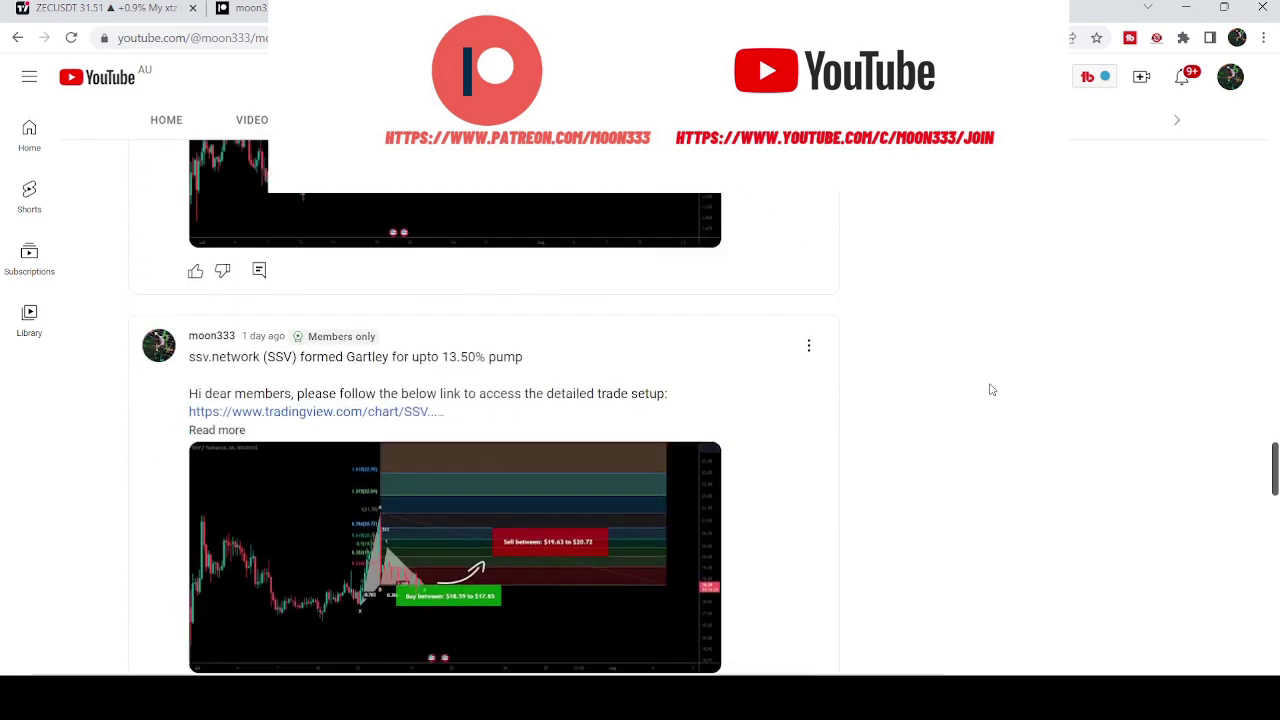
scroll(991, 388, "down", 3)
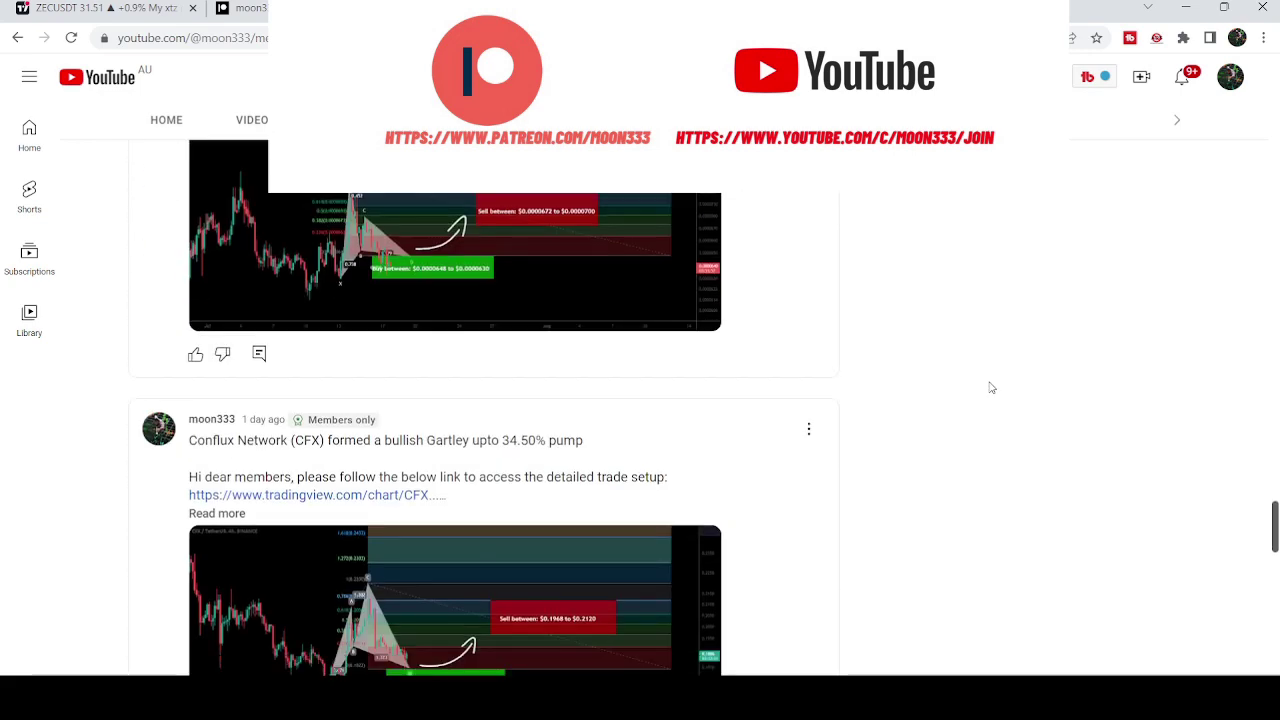
scroll(991, 388, "down", 8)
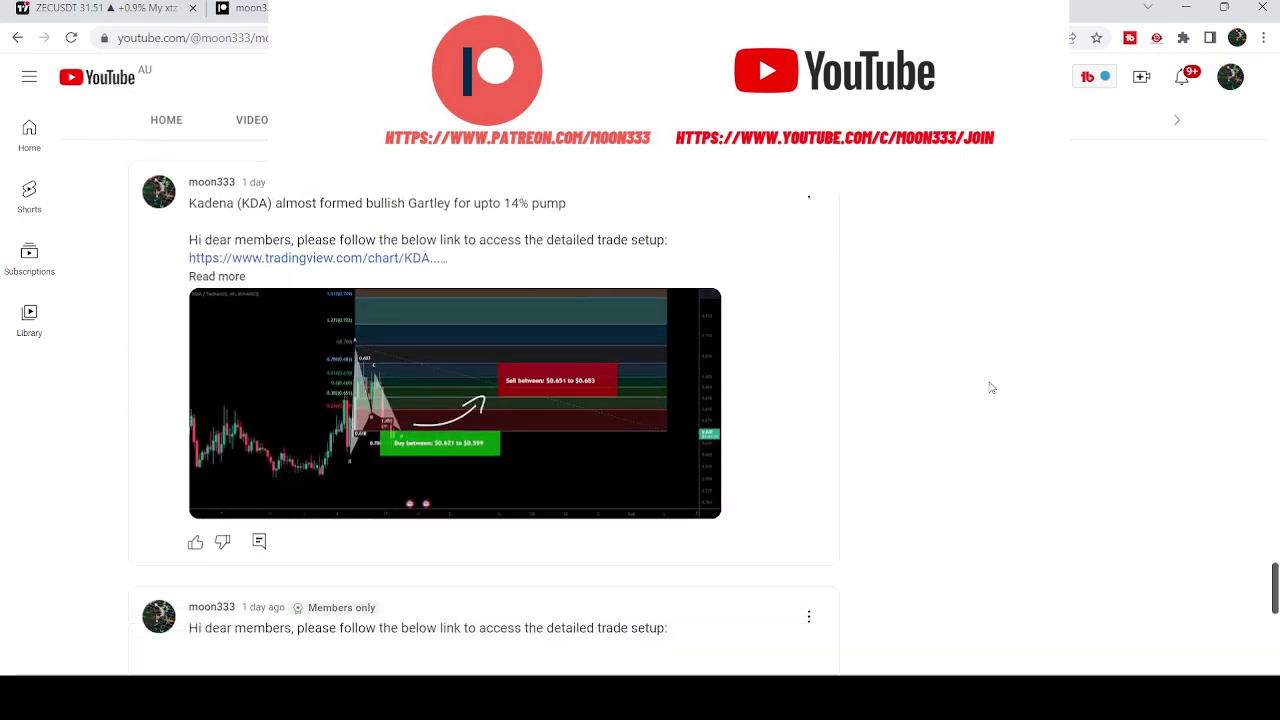
scroll(991, 388, "down", 15)
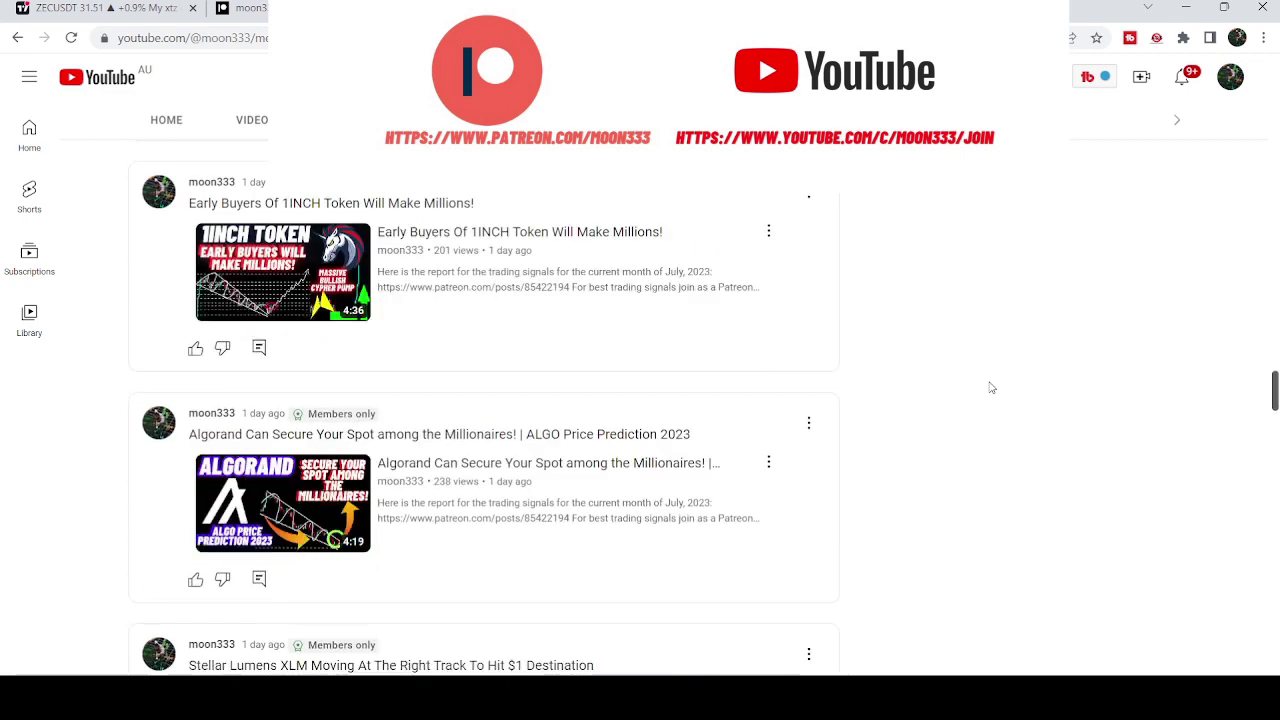
scroll(991, 388, "down", 7)
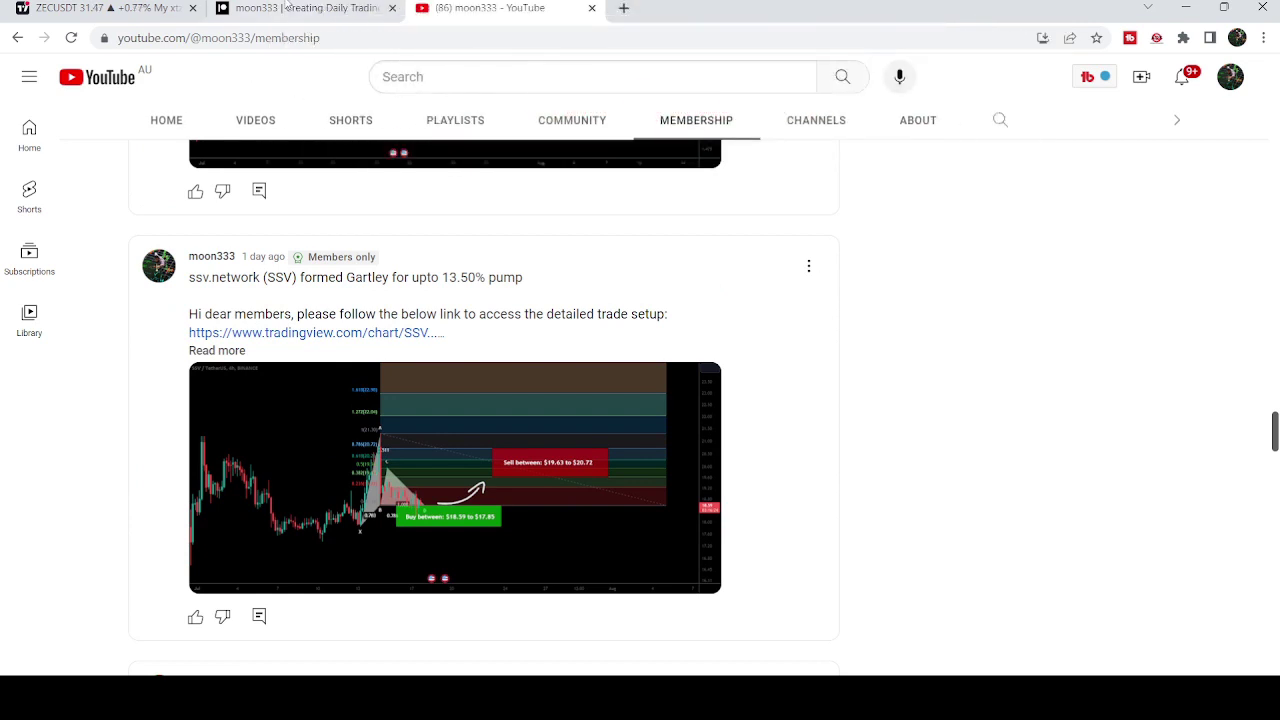
left_click(295, 7)
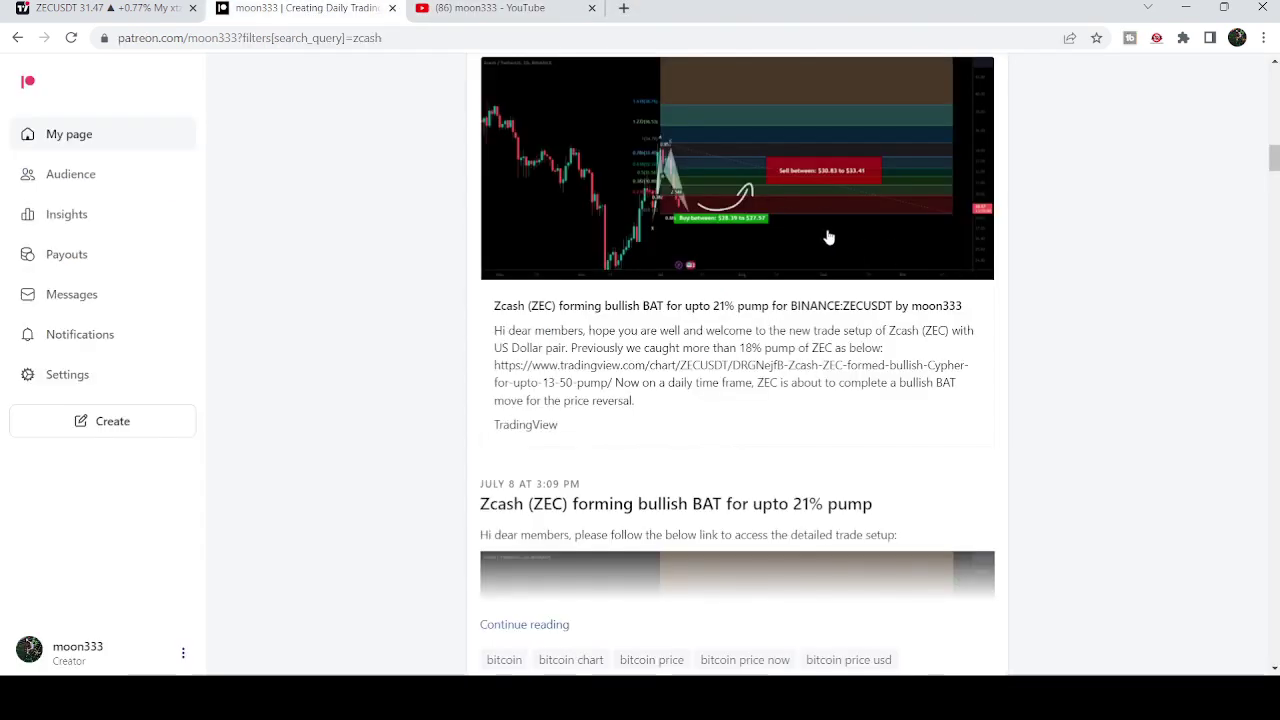
Open the Zcash (ZEC) bullish BAT post's chart as a TradingView idea.
left_click(829, 237)
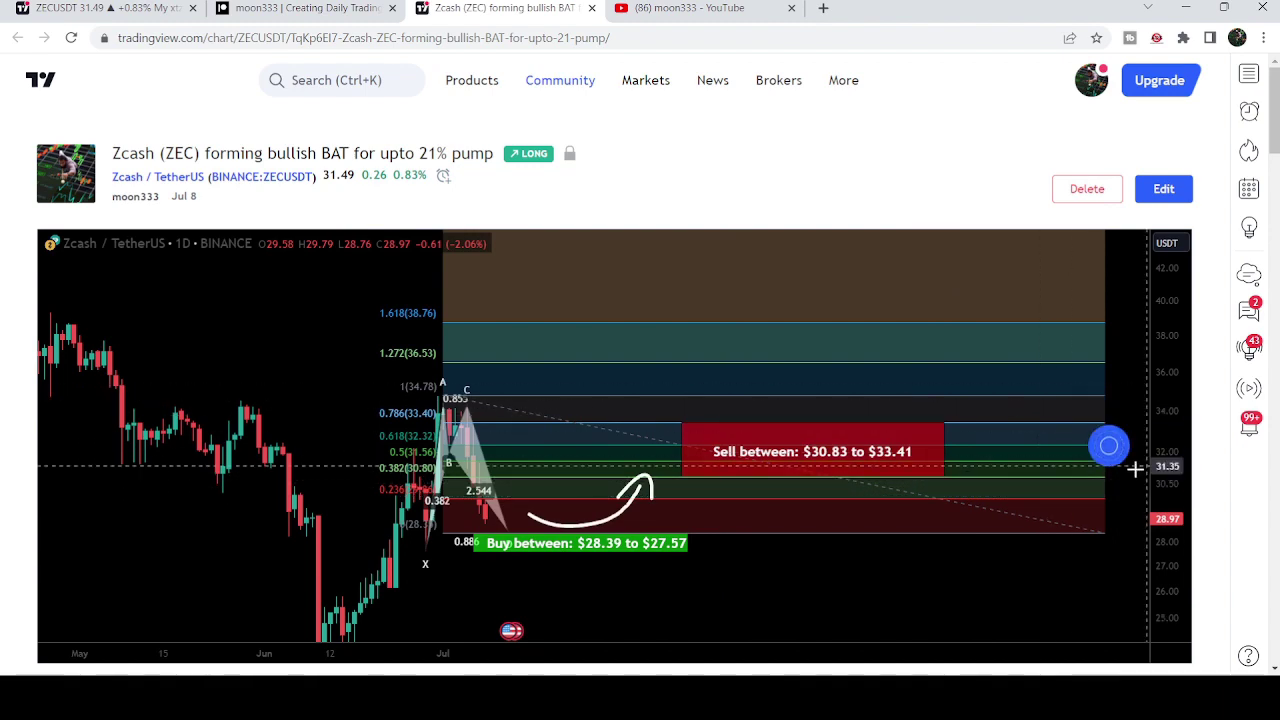
Replay the Zcash BAT idea to show price rebounding from the buy zone into $30.83–$33.41.
left_click(1110, 445)
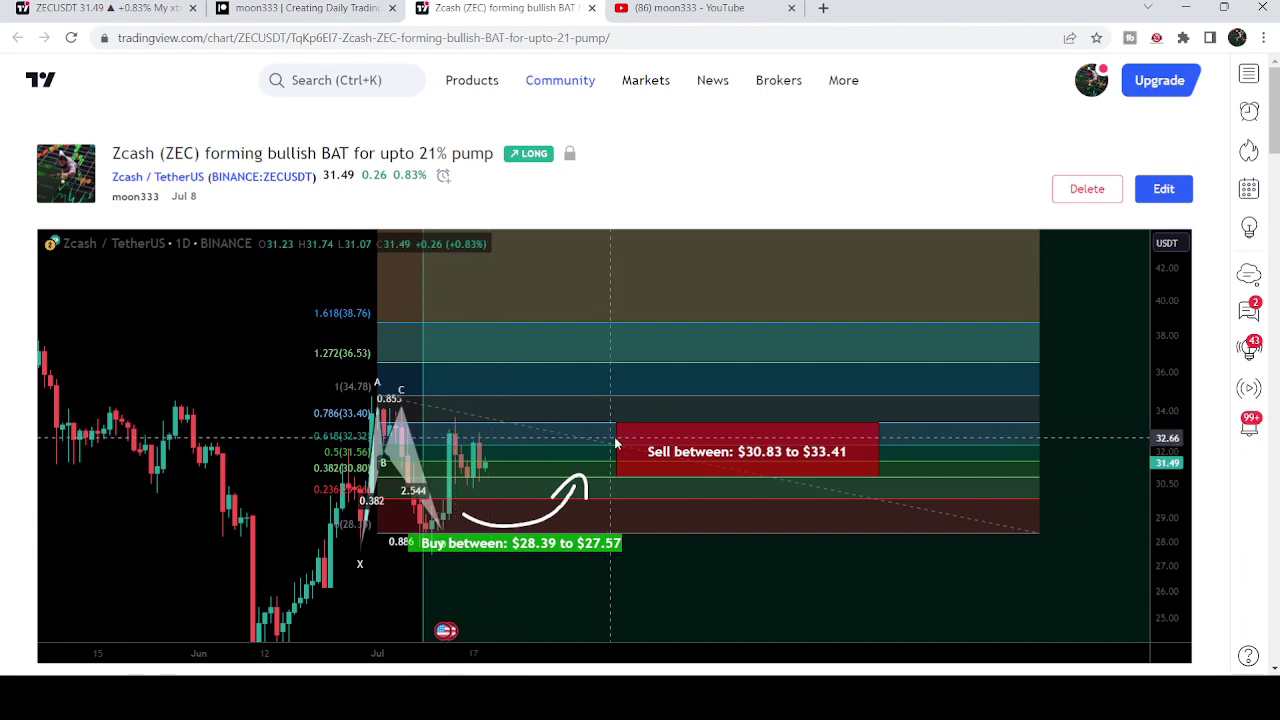
Scroll the YouTube members feed past CFX, KDA and LTC to the Pepe Token Gartley post.
left_click(690, 8)
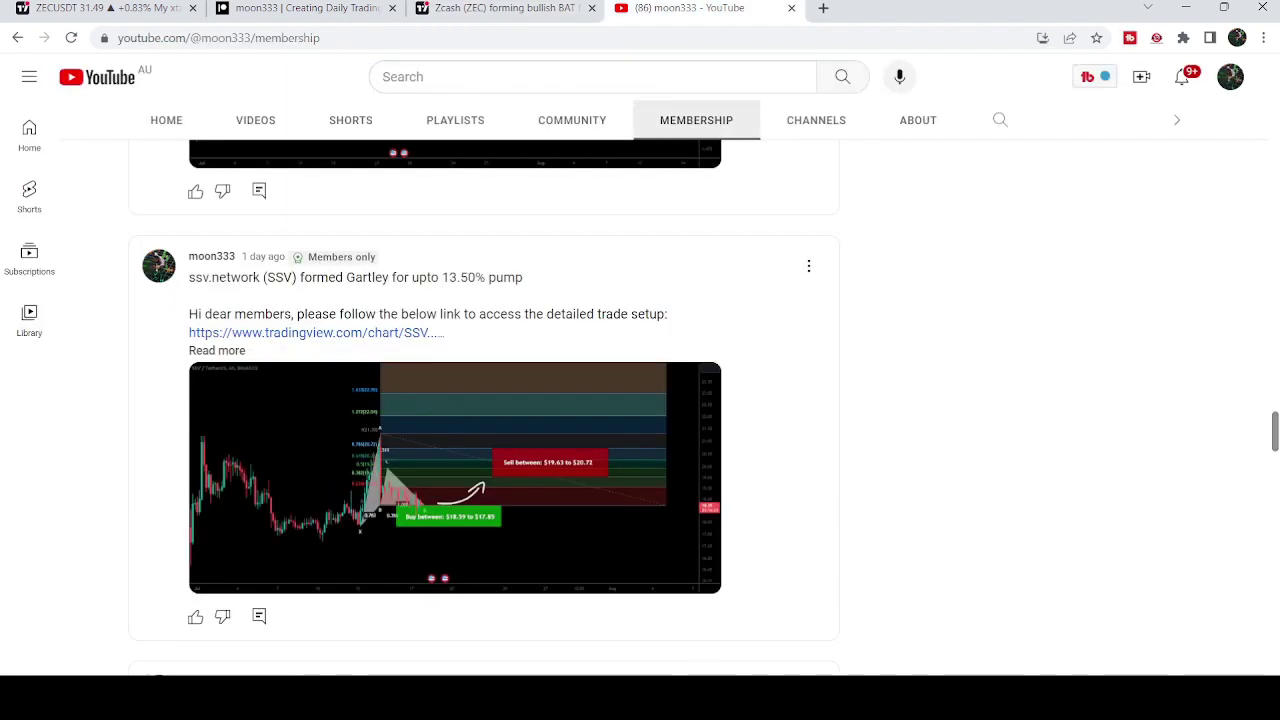
scroll(1278, 478, "down", 4)
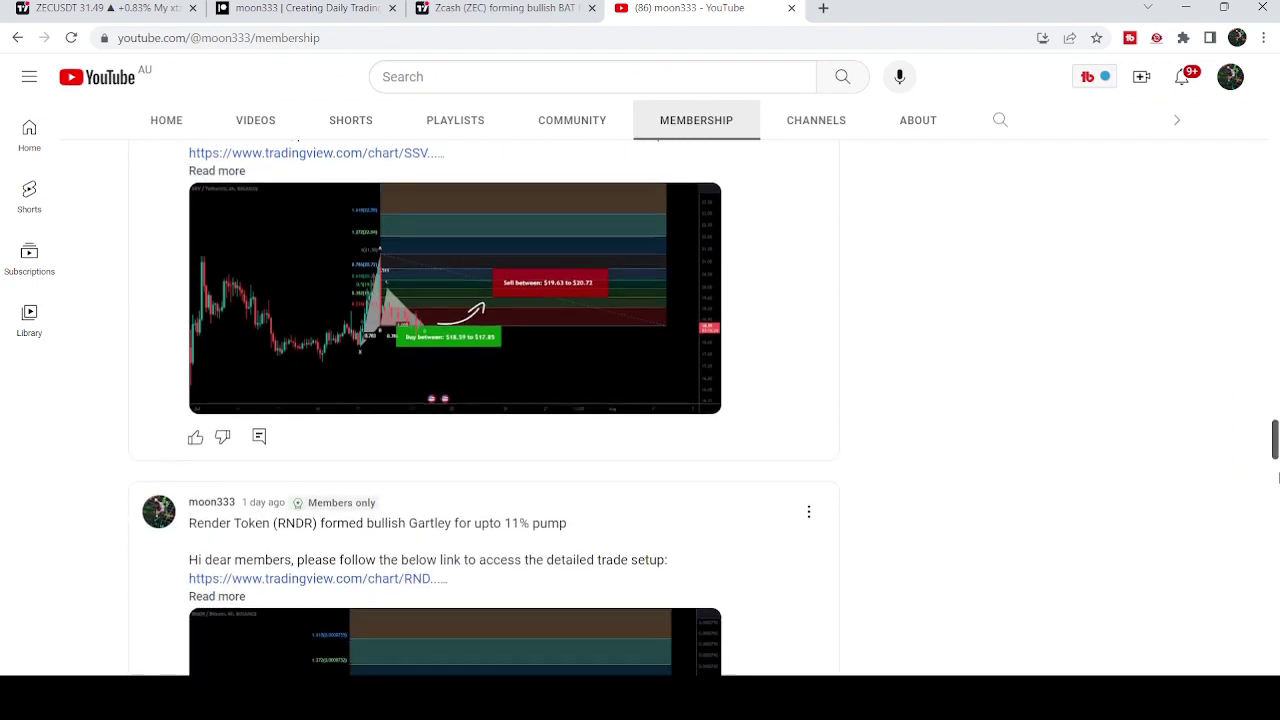
scroll(1277, 478, "down", 4)
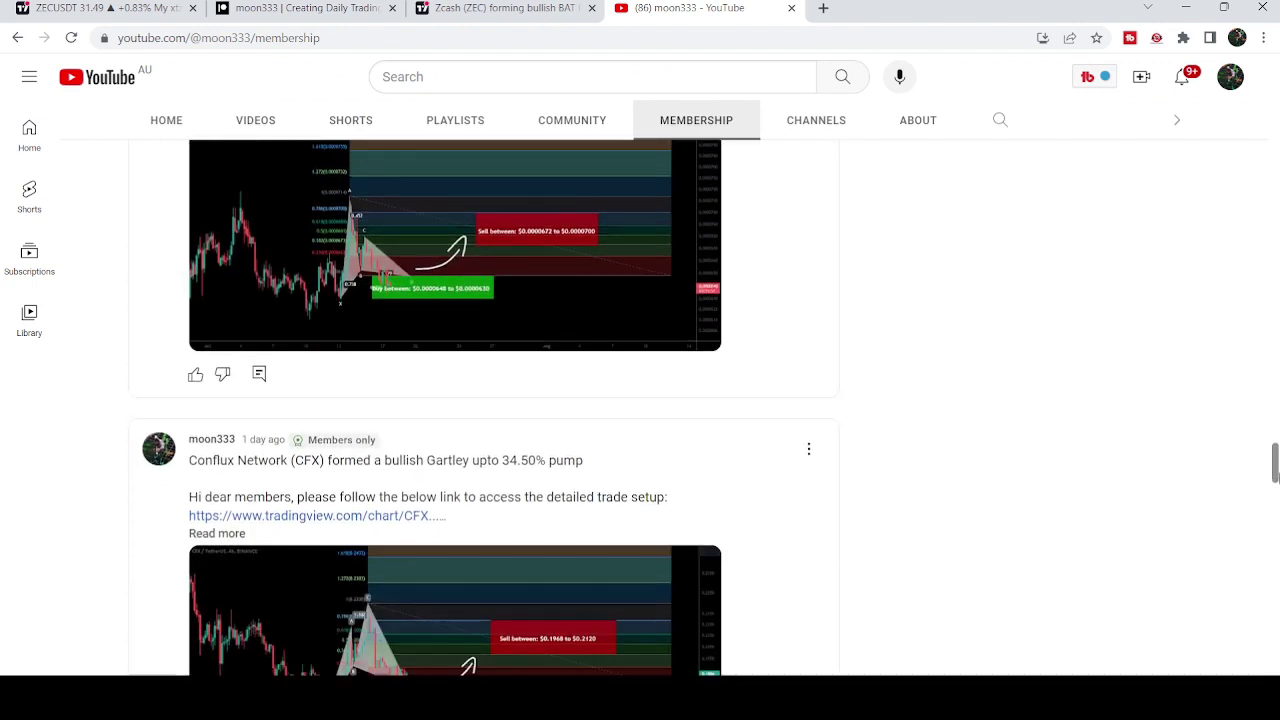
scroll(1277, 470, "down", 4)
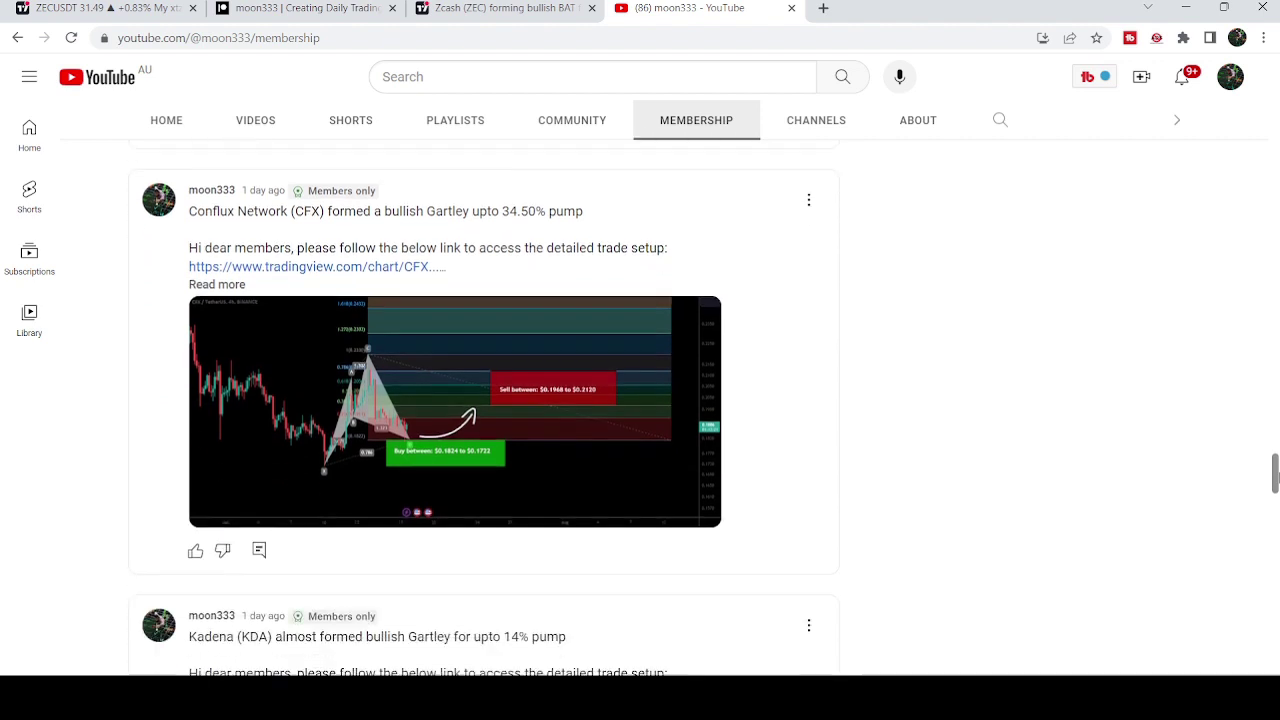
scroll(1277, 485, "down", 3)
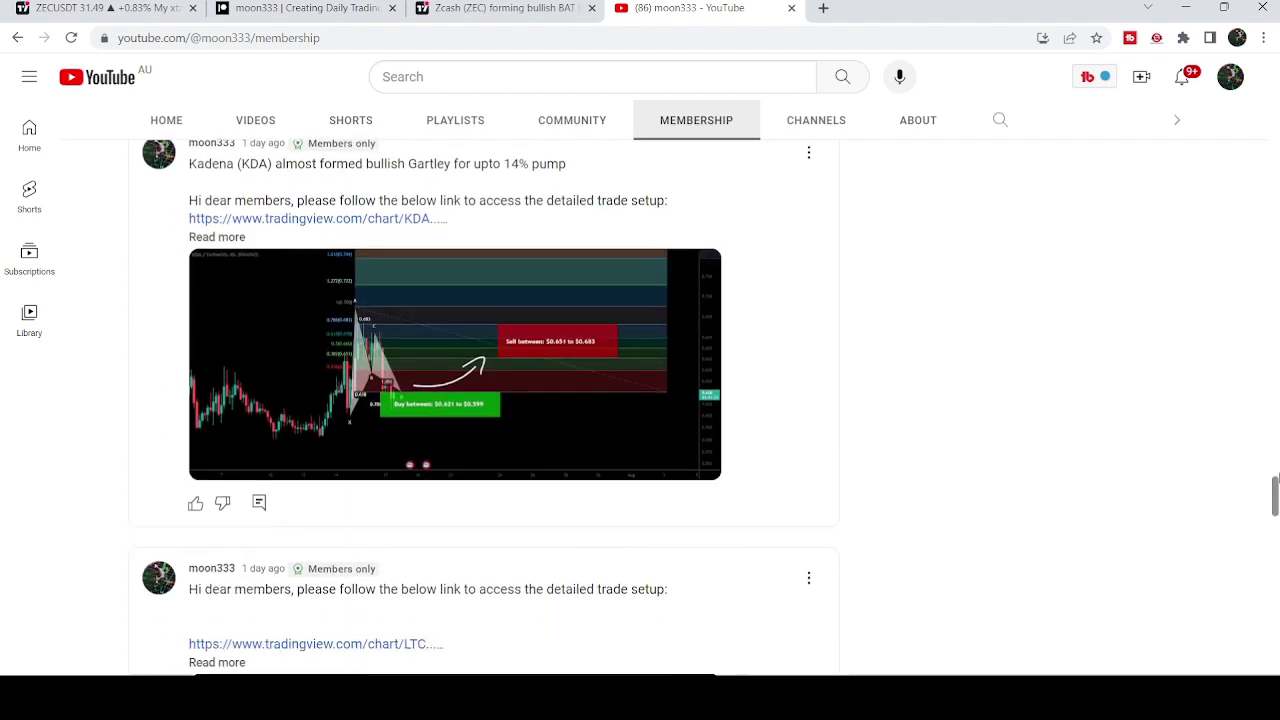
scroll(1277, 478, "down", 1)
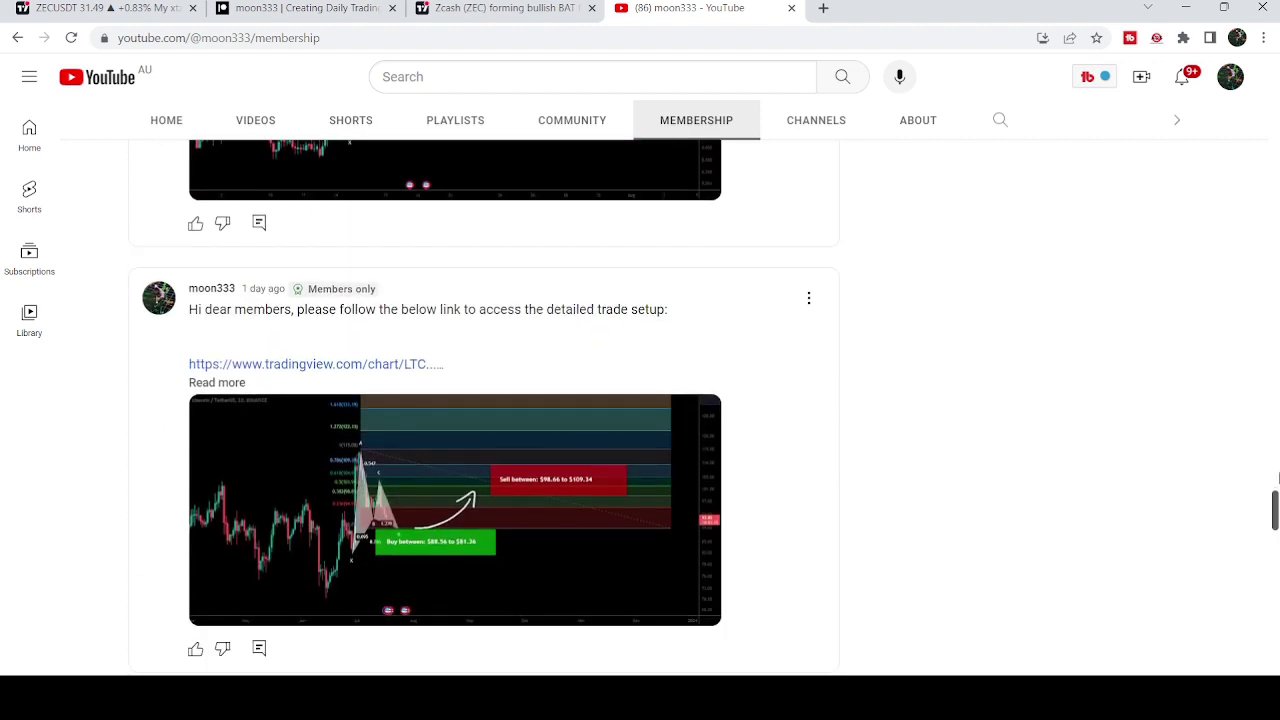
scroll(1277, 478, "down", 20)
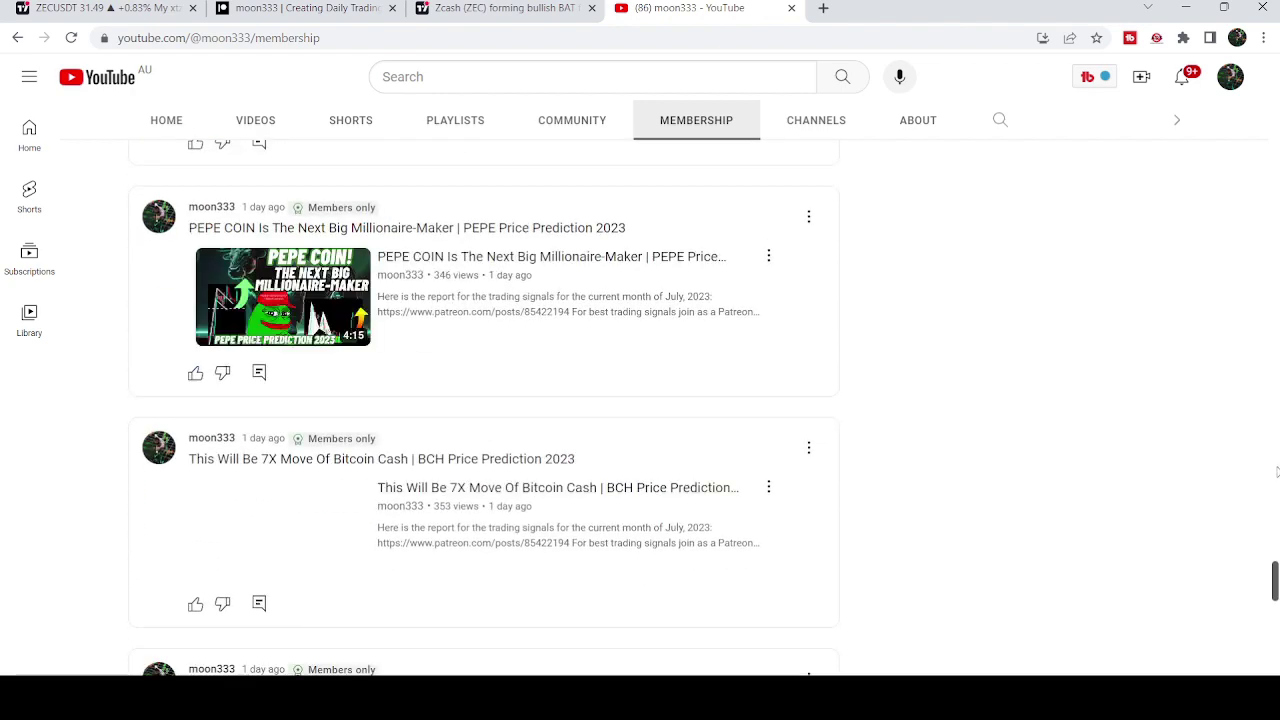
scroll(1276, 471, "down", 2)
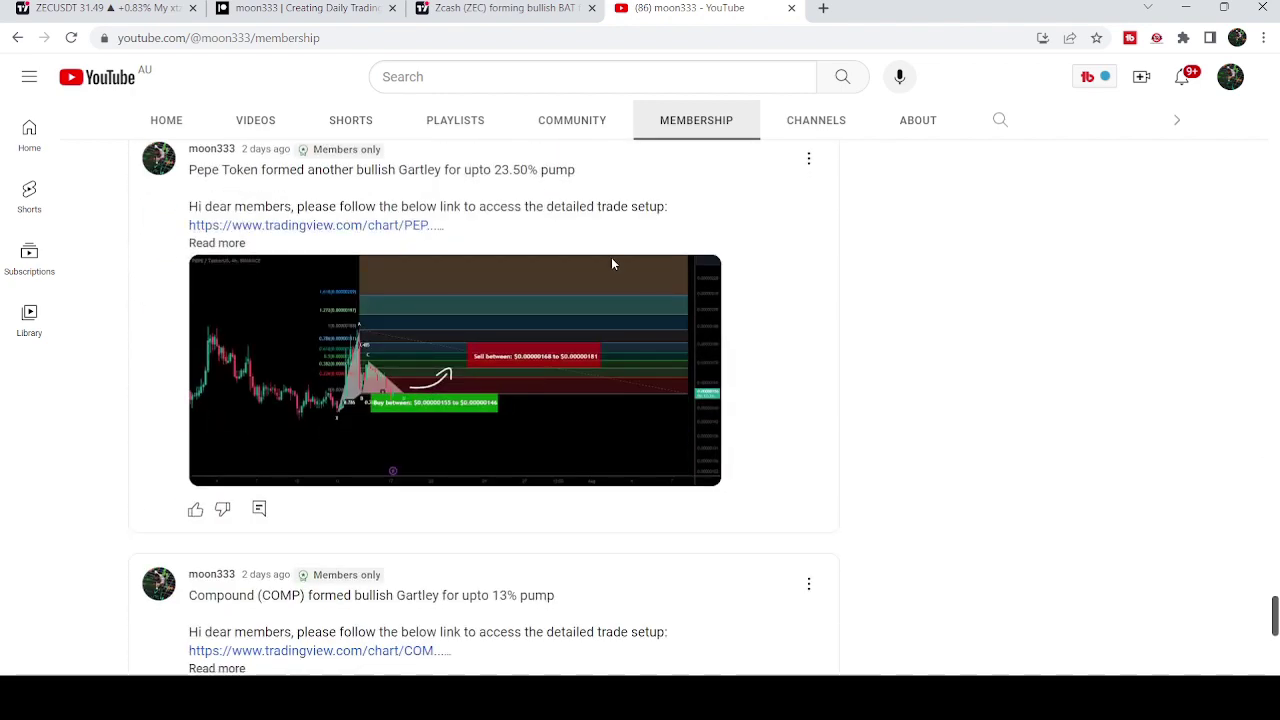
Switch to the TradingView weekly ZEC/USDT chart with wedge trendlines and 50, 30, 25 levels.
left_click(100, 8)
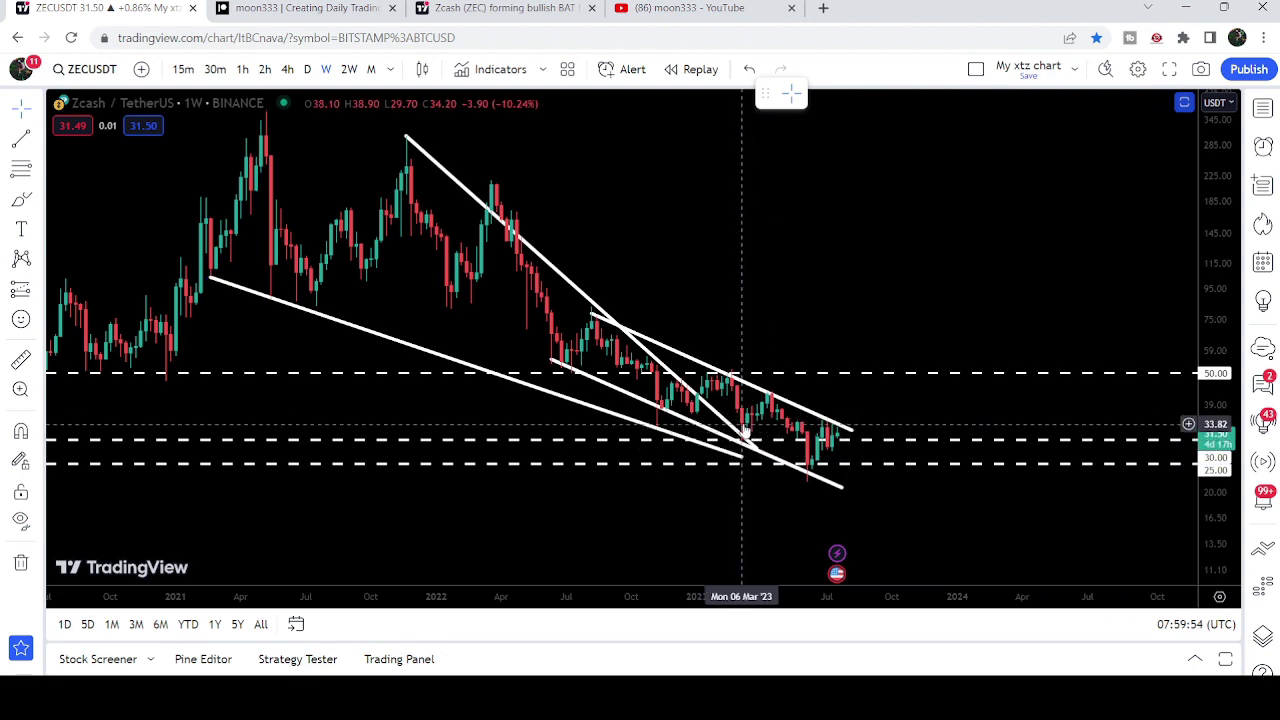
Pan through Zcash's earlier history and future dates into 2025, then compress the price scale vertically.
left_click_drag(477, 503, 883, 483)
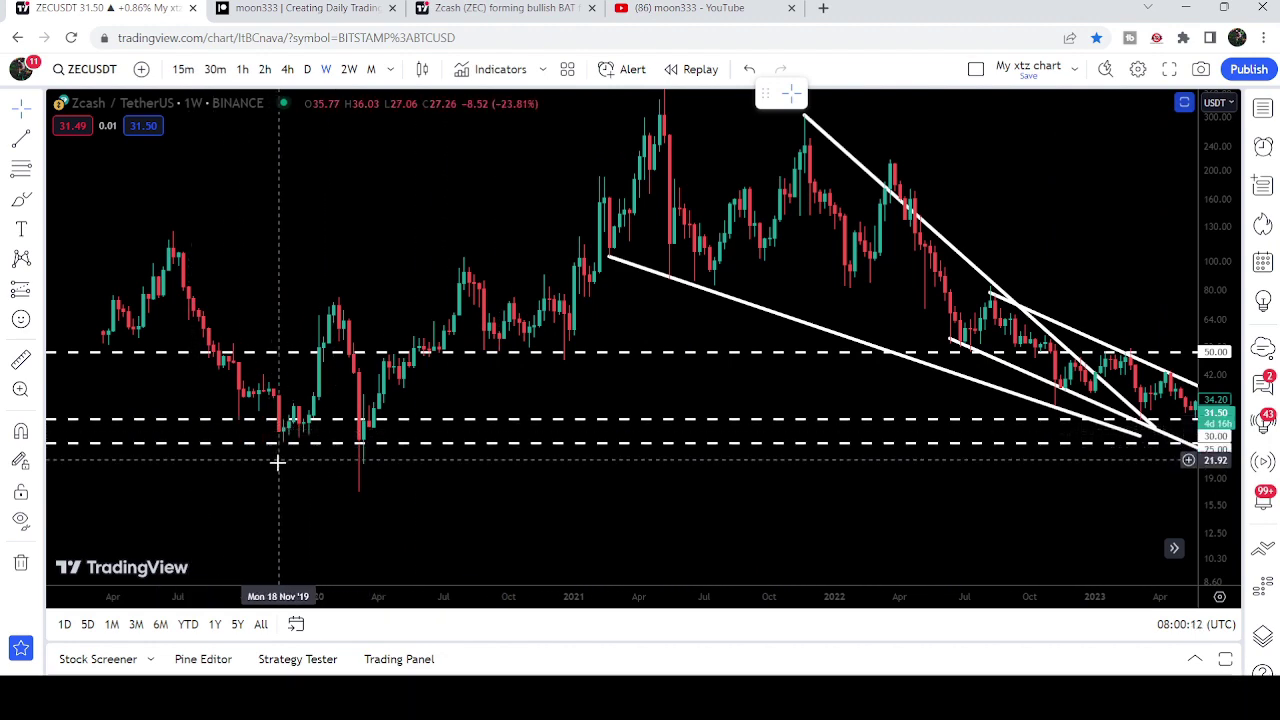
left_click_drag(277, 452, 210, 469)
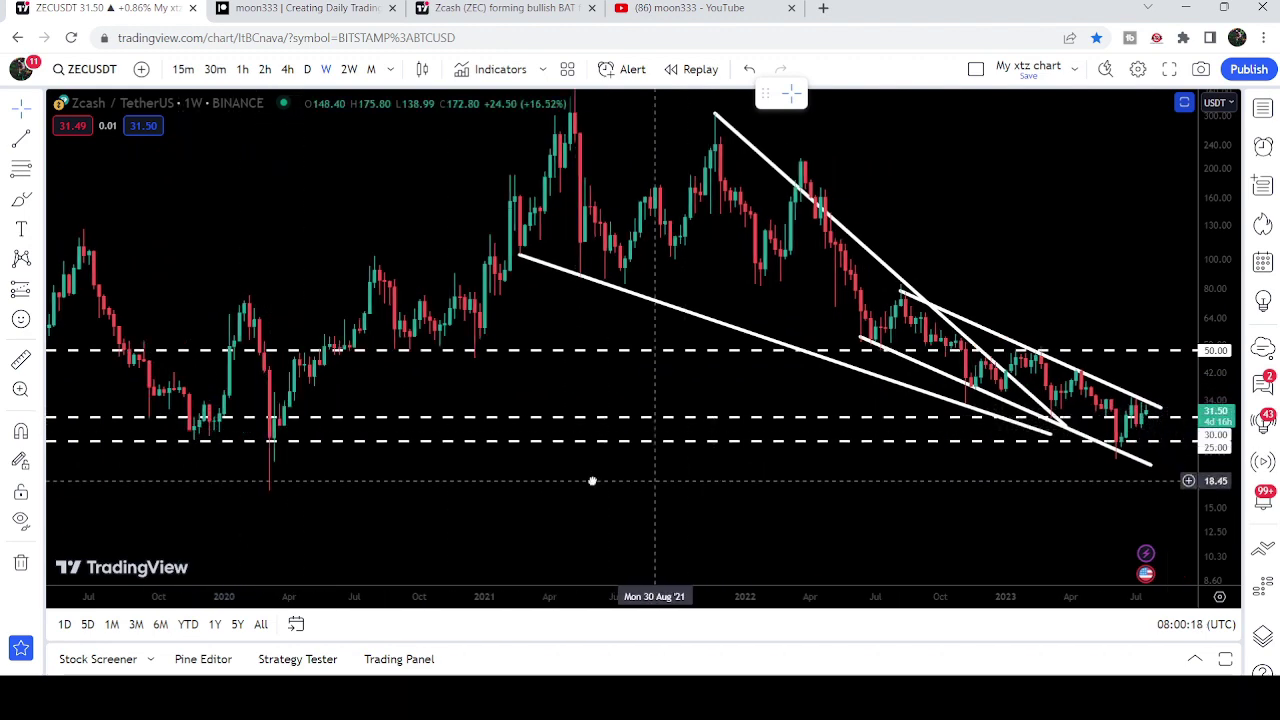
left_click_drag(591, 483, 274, 471)
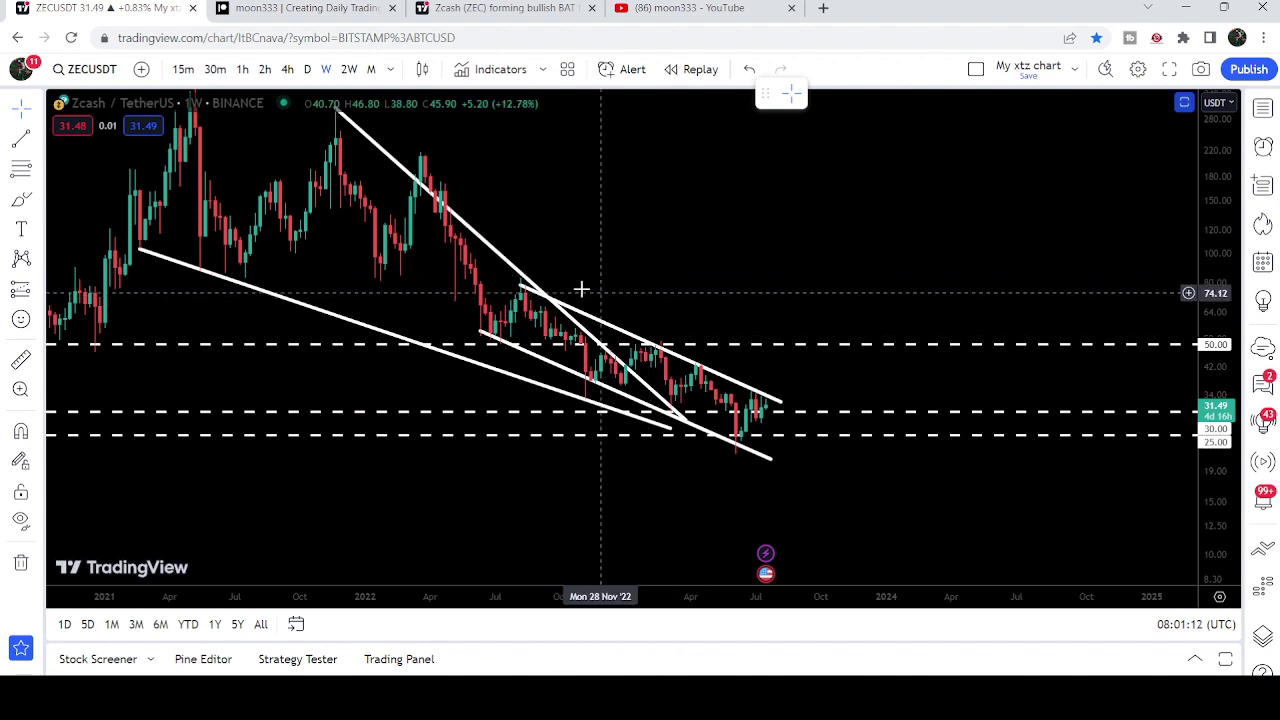
left_click_drag(1216, 140, 1189, 214)
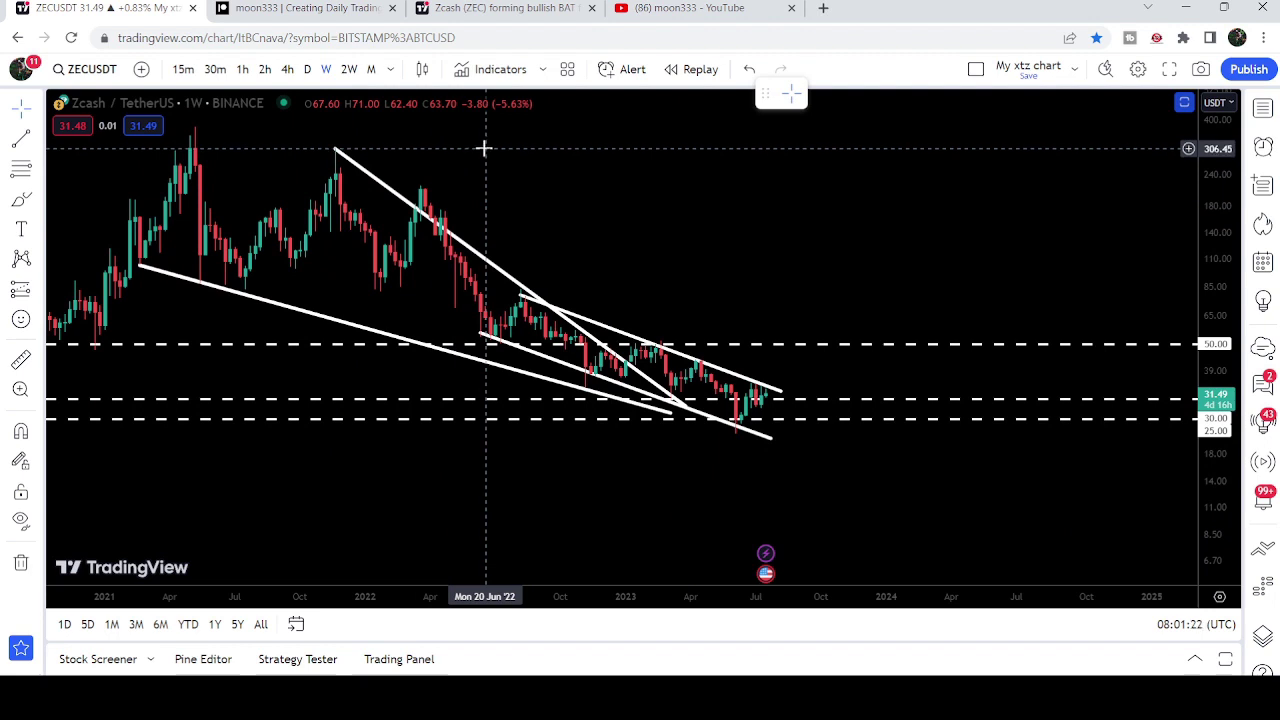
Scroll the YouTube members feed through the Compound, MobileCoin and Rocket Pool setups.
left_click(690, 8)
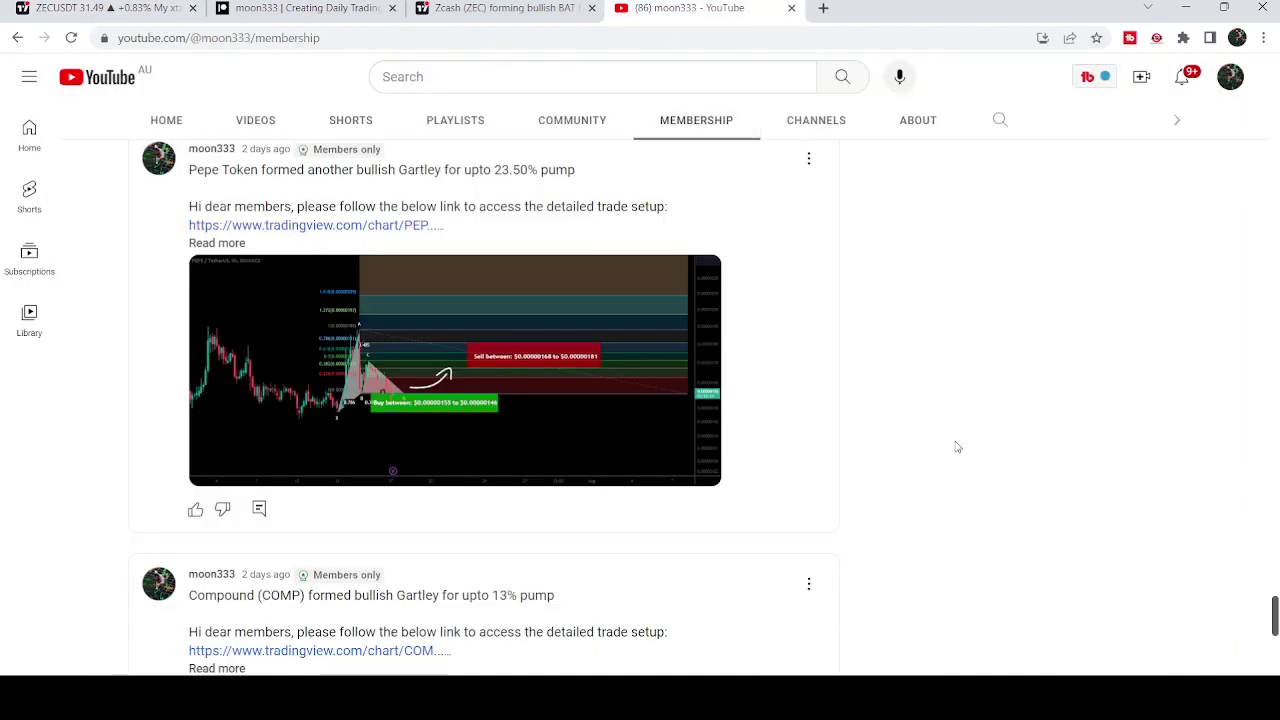
scroll(975, 431, "down", 4)
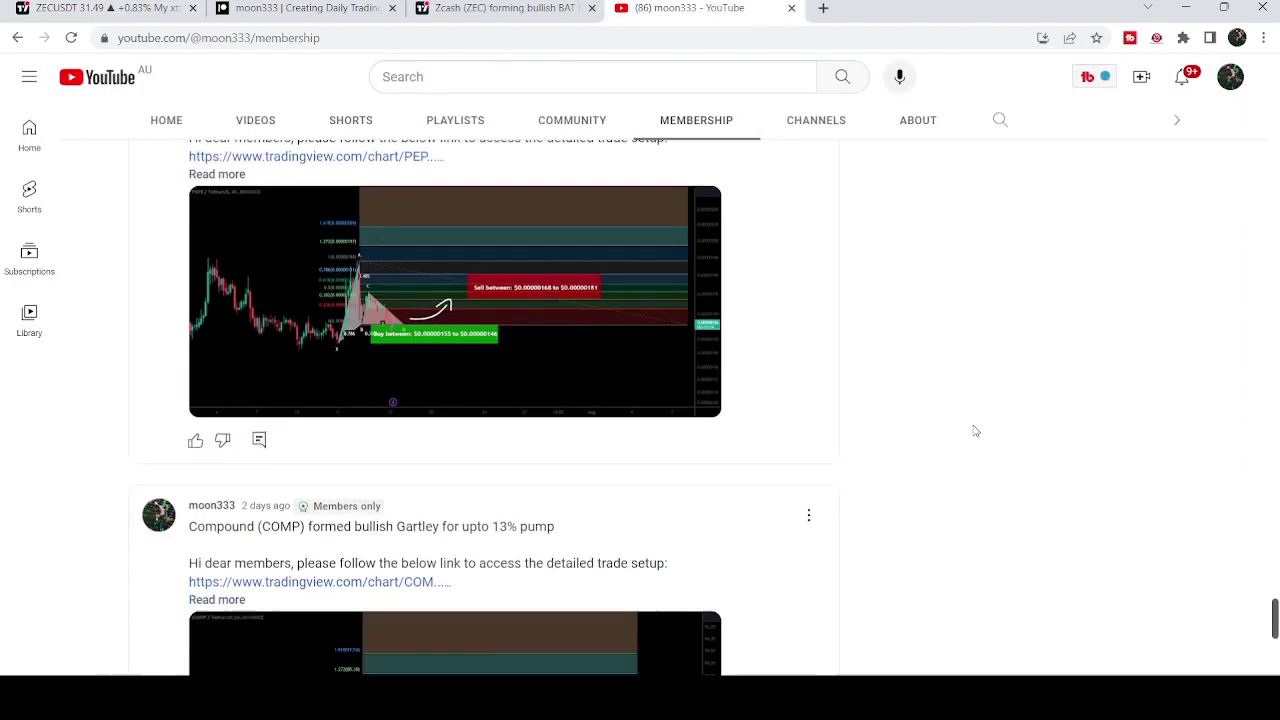
scroll(975, 431, "down", 3)
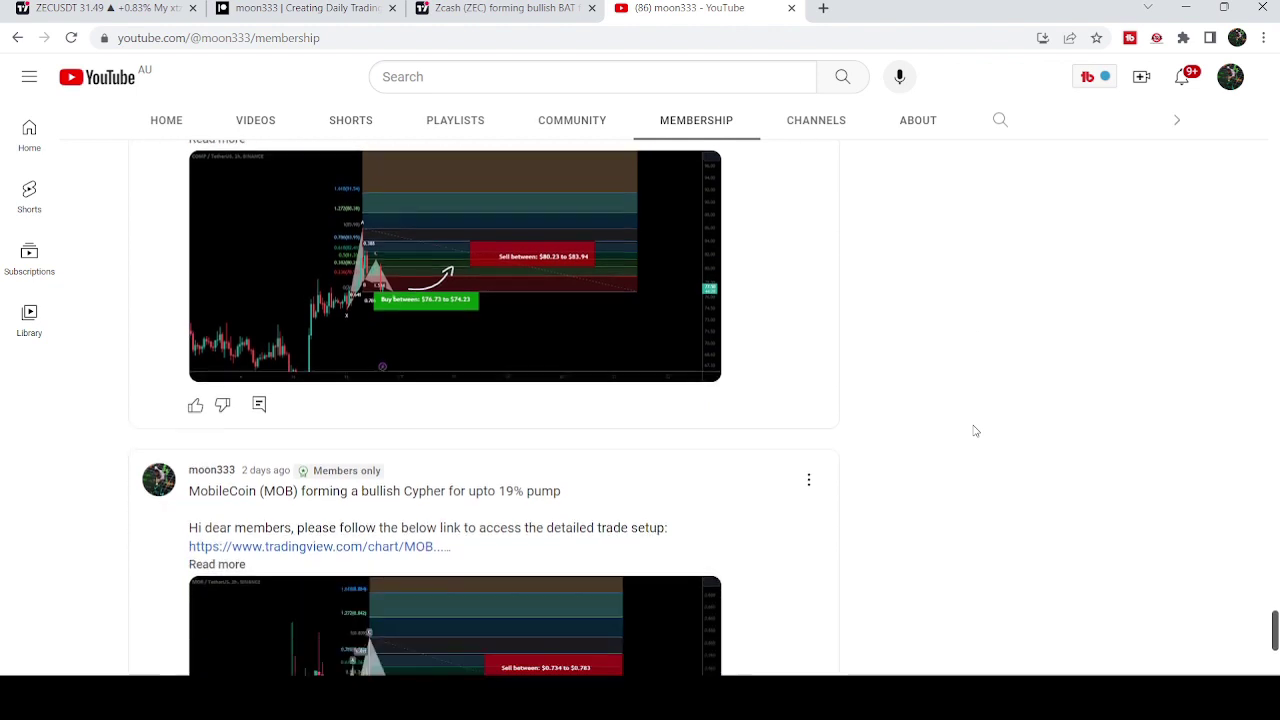
scroll(975, 431, "down", 3)
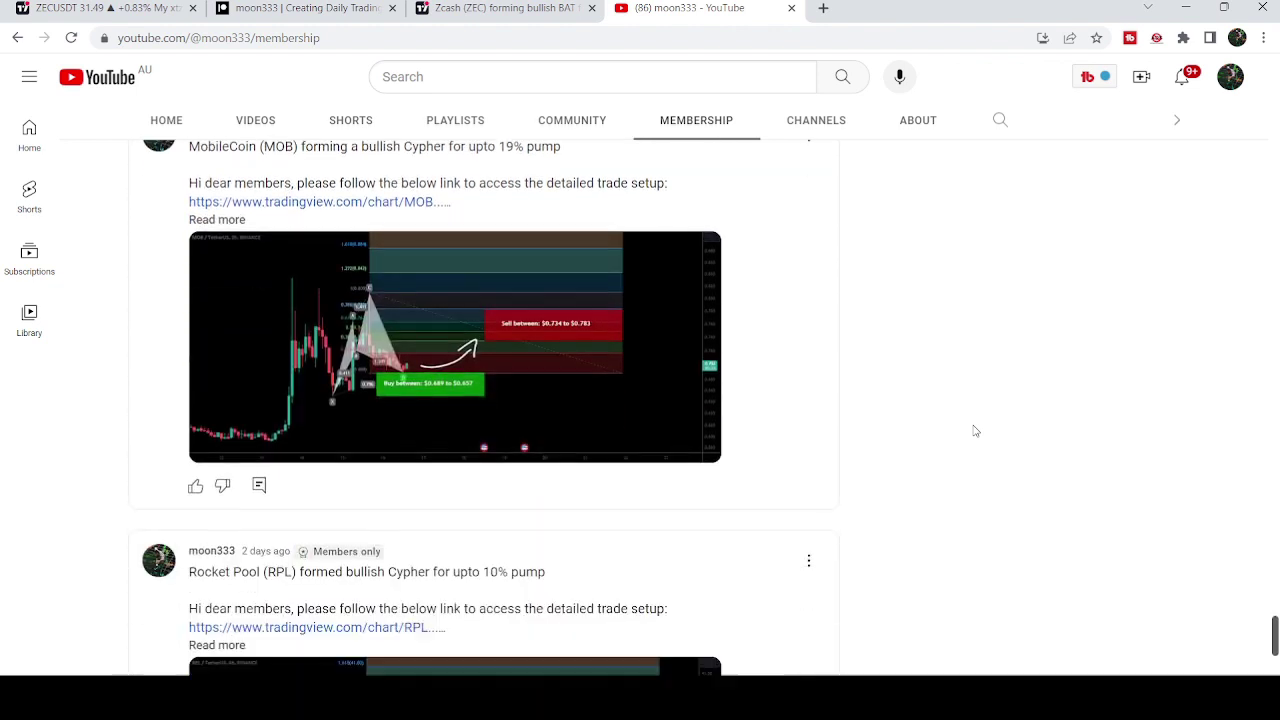
scroll(975, 431, "down", 1)
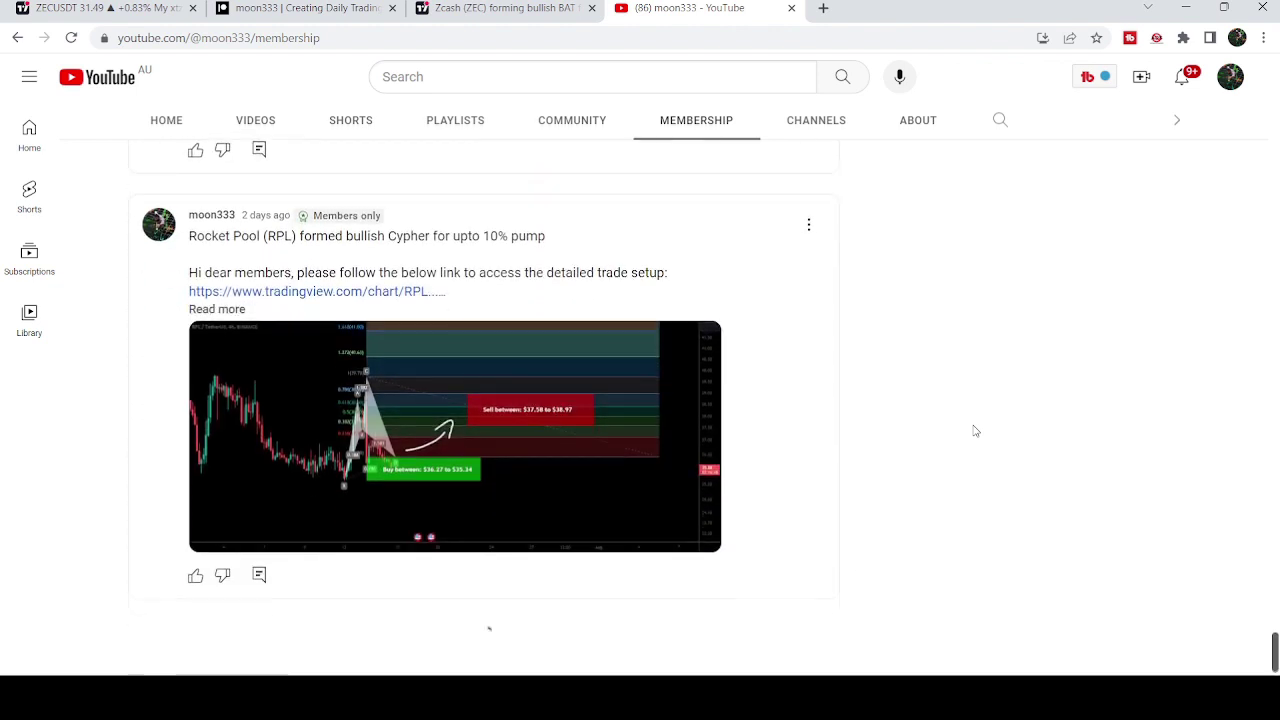
scroll(986, 429, "down", 3)
scroll(992, 428, "down", 15)
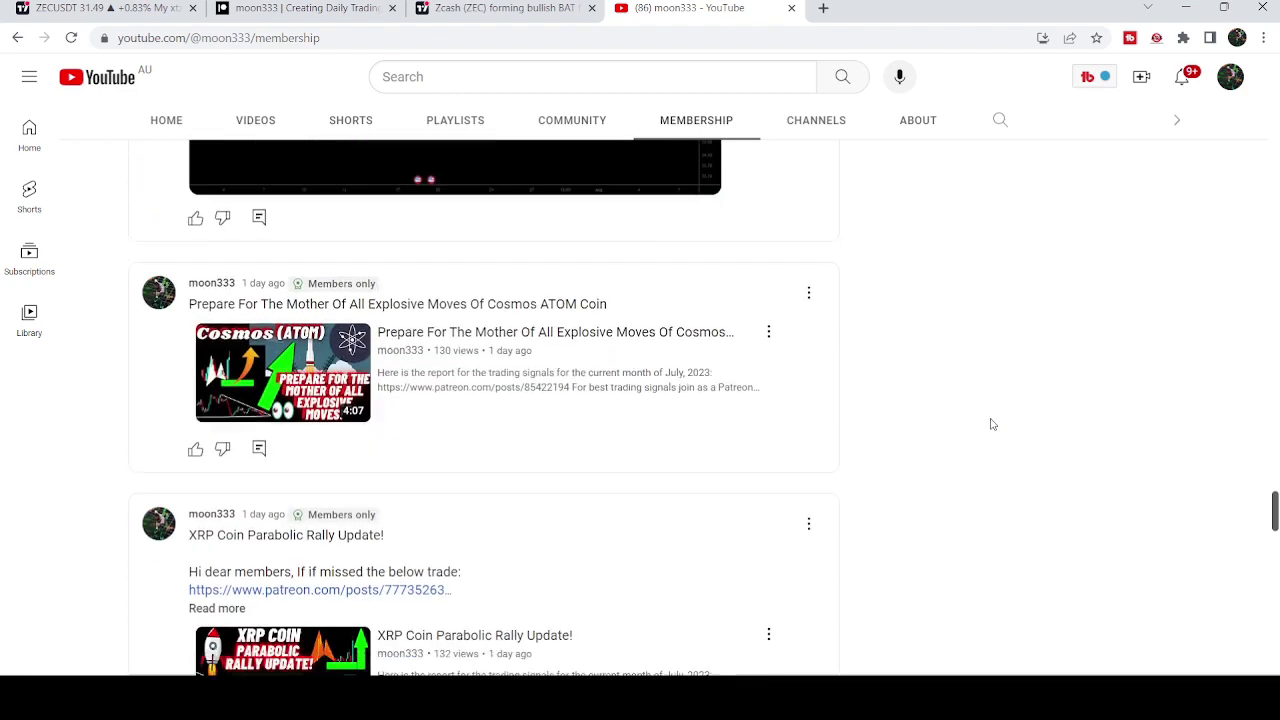
scroll(992, 424, "down", 4)
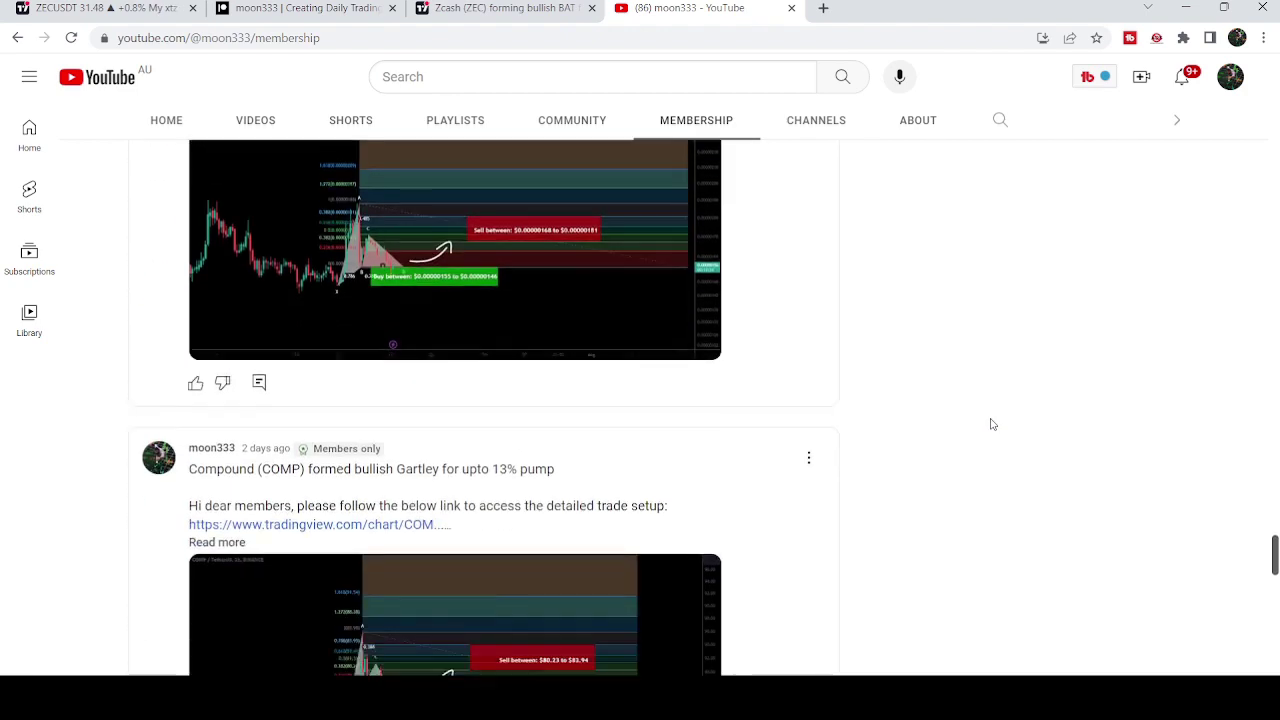